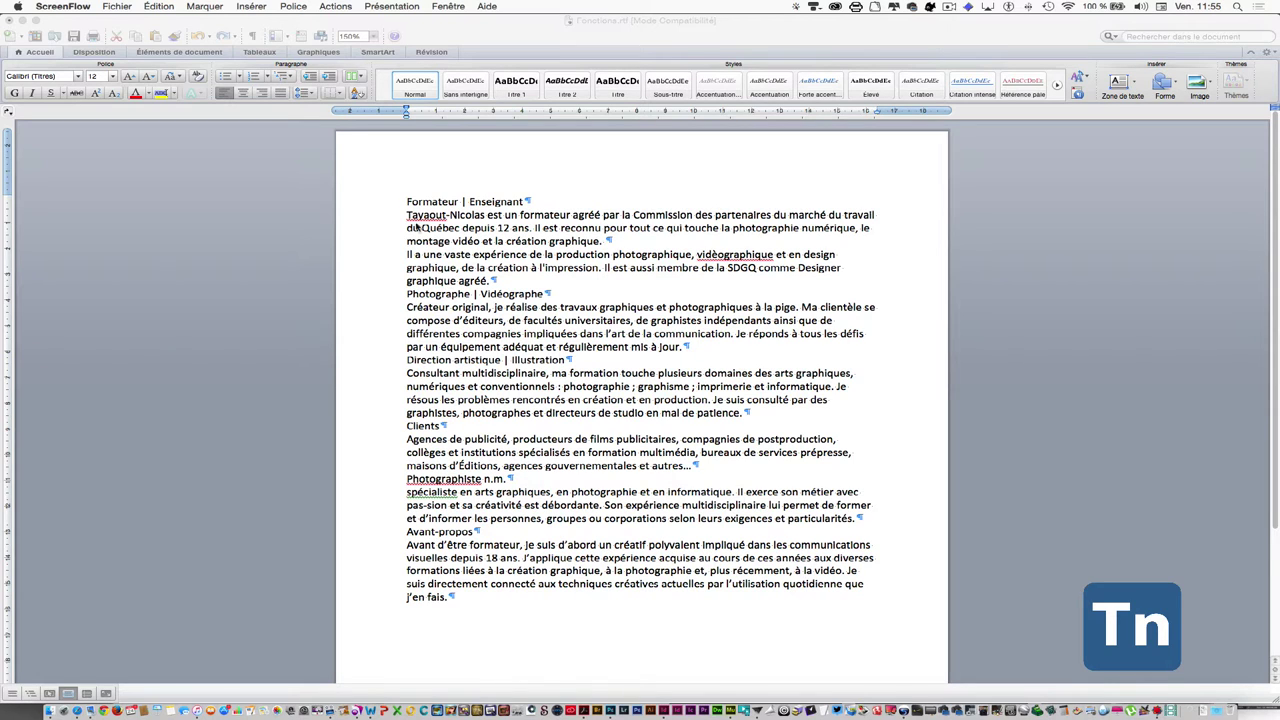
# Step: Activate the Word window showing Fonctions.rtf
pyautogui.click(372, 172)
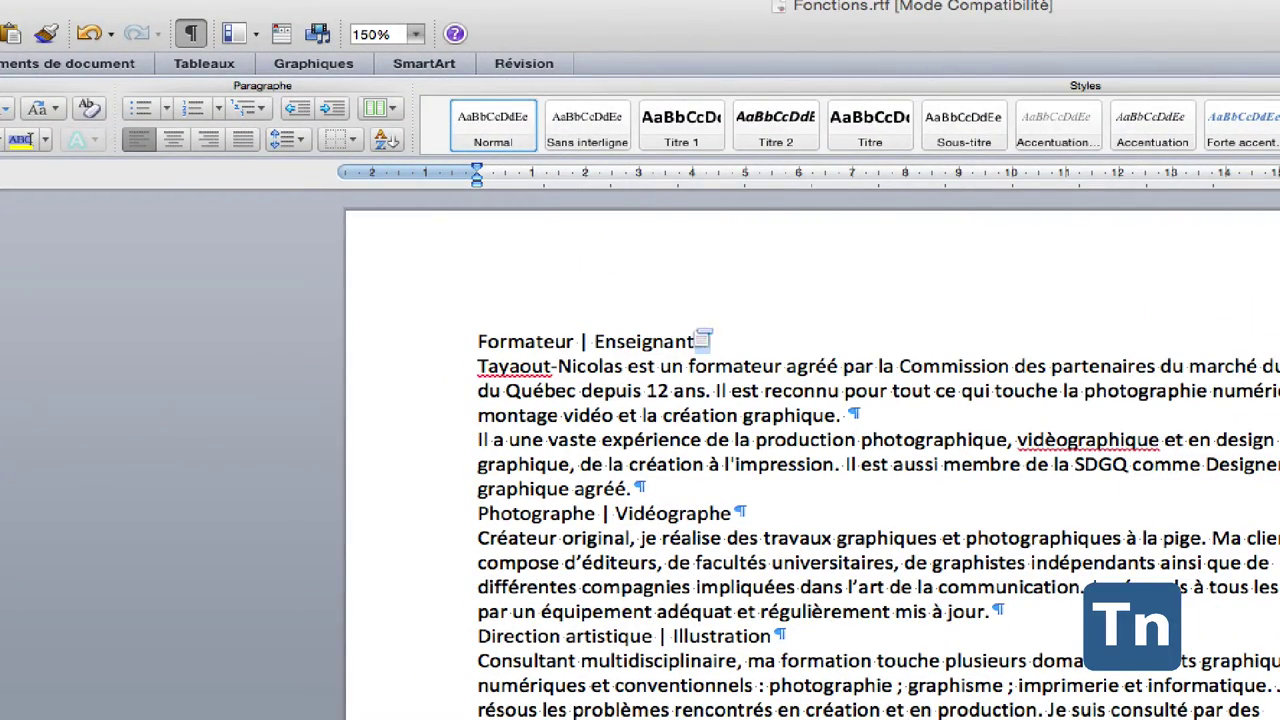
# Step: Show formatting marks and delete the stray tabs after the 'Formateur | Enseignant' heading
pyautogui.click(192, 34)
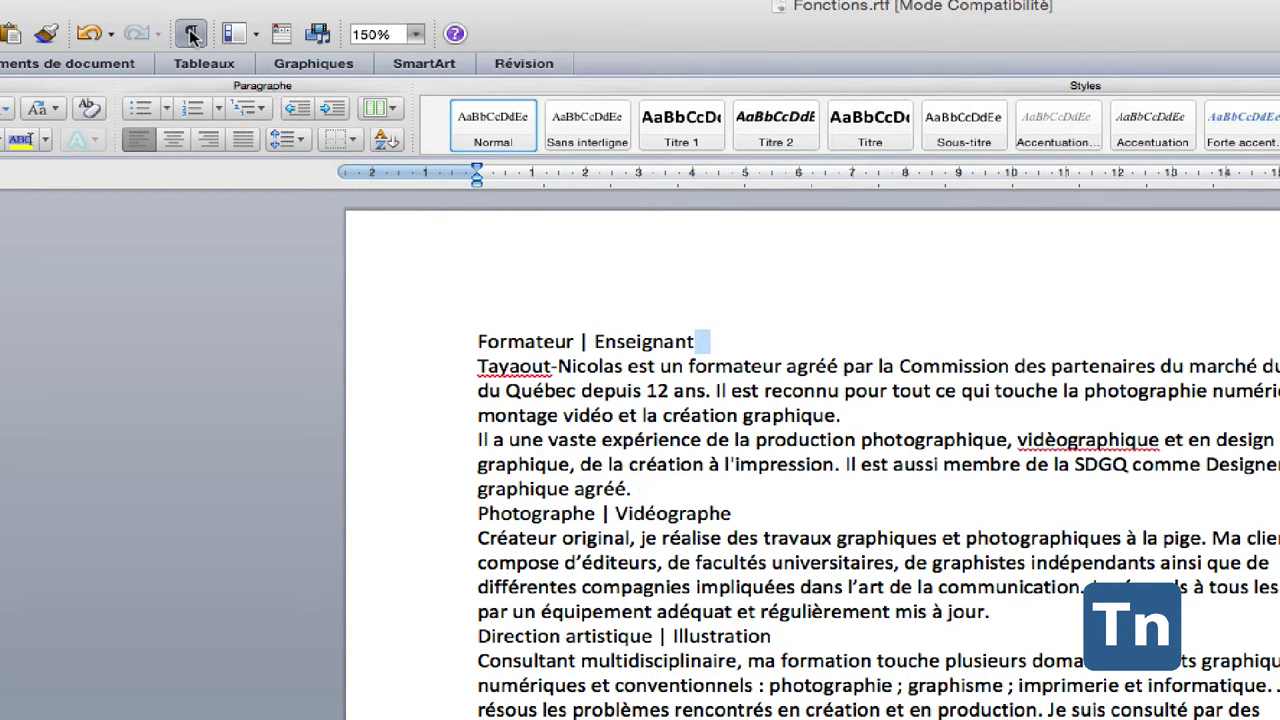
pyautogui.click(192, 34)
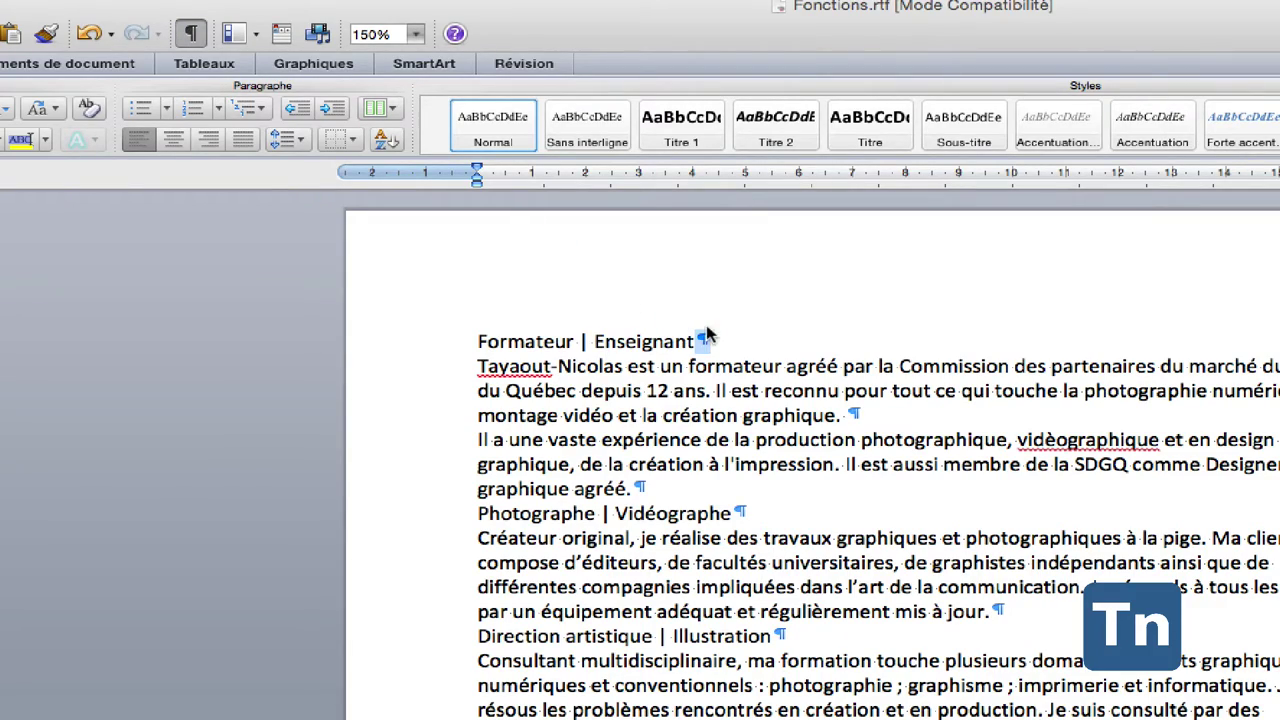
pyautogui.click(746, 338)
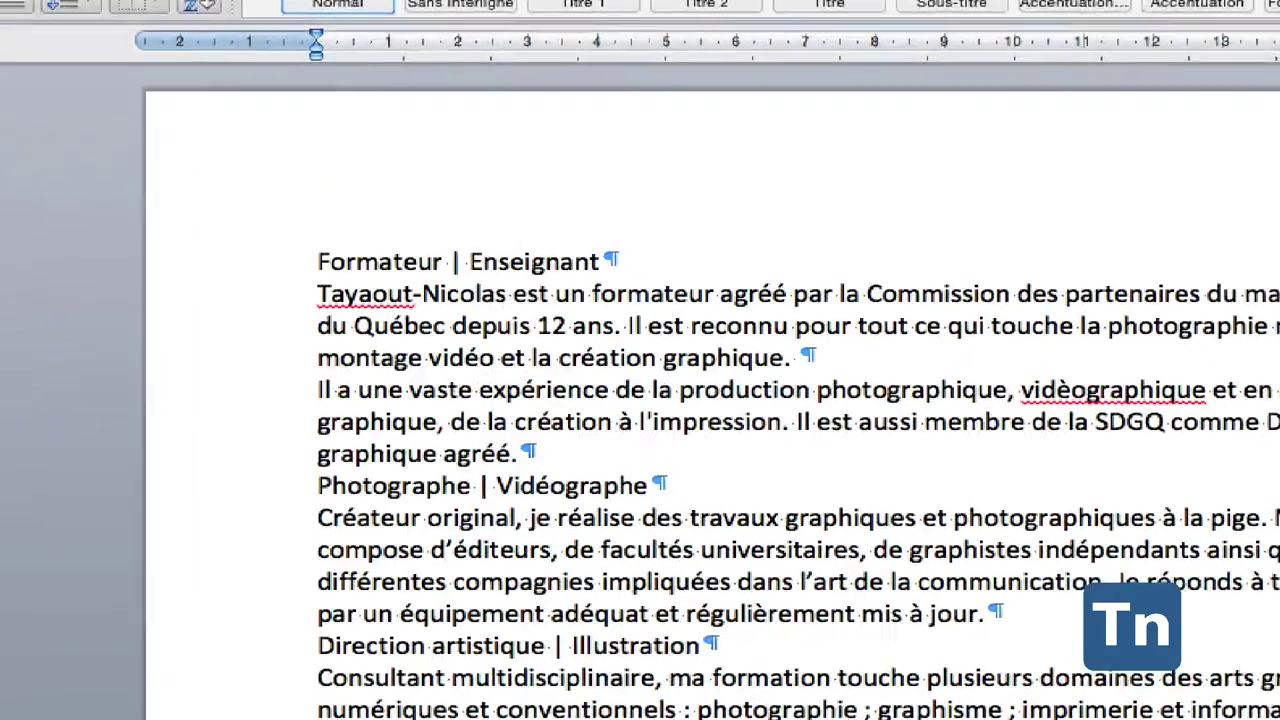
pyautogui.press('Tab')
pyautogui.press('Tab')
pyautogui.press('Tab')
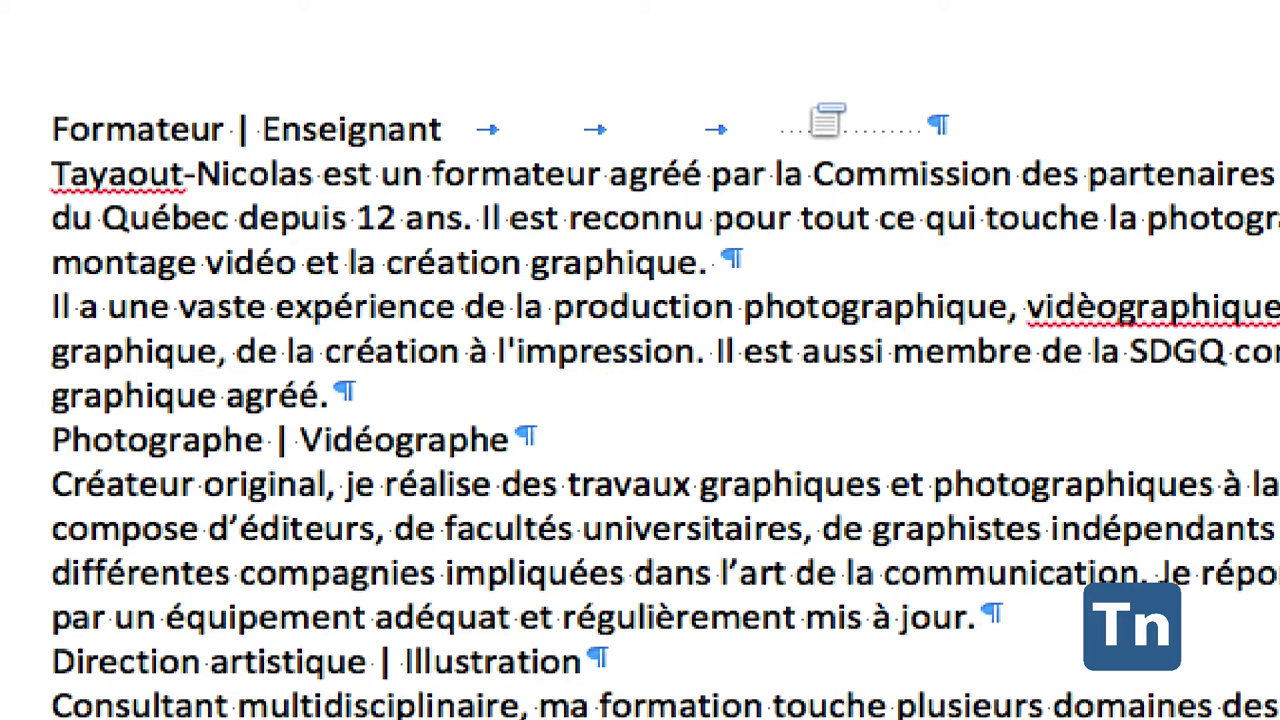
pyautogui.press('BackSpace')
pyautogui.press('BackSpace')
pyautogui.press('BackSpace')
pyautogui.press('BackSpace')
pyautogui.press('BackSpace')
pyautogui.press('BackSpace')
pyautogui.press('BackSpace')
pyautogui.press('BackSpace')
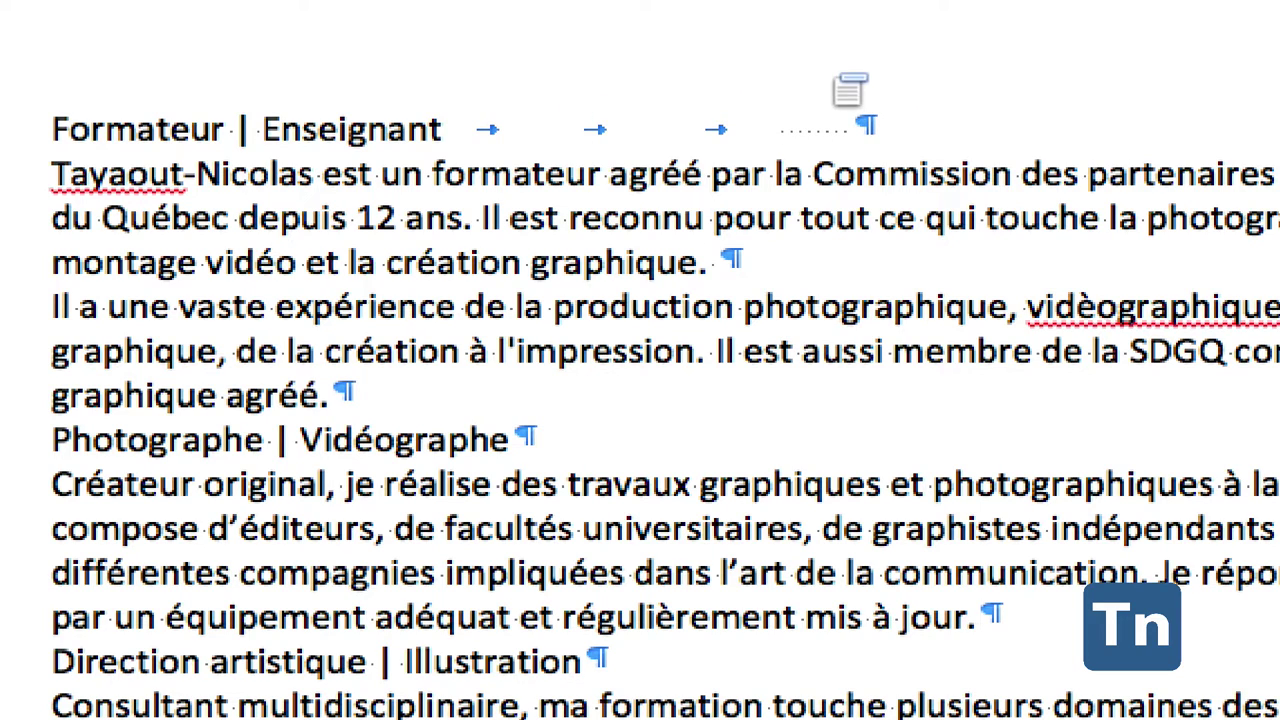
pyautogui.press('BackSpace')
pyautogui.press('BackSpace')
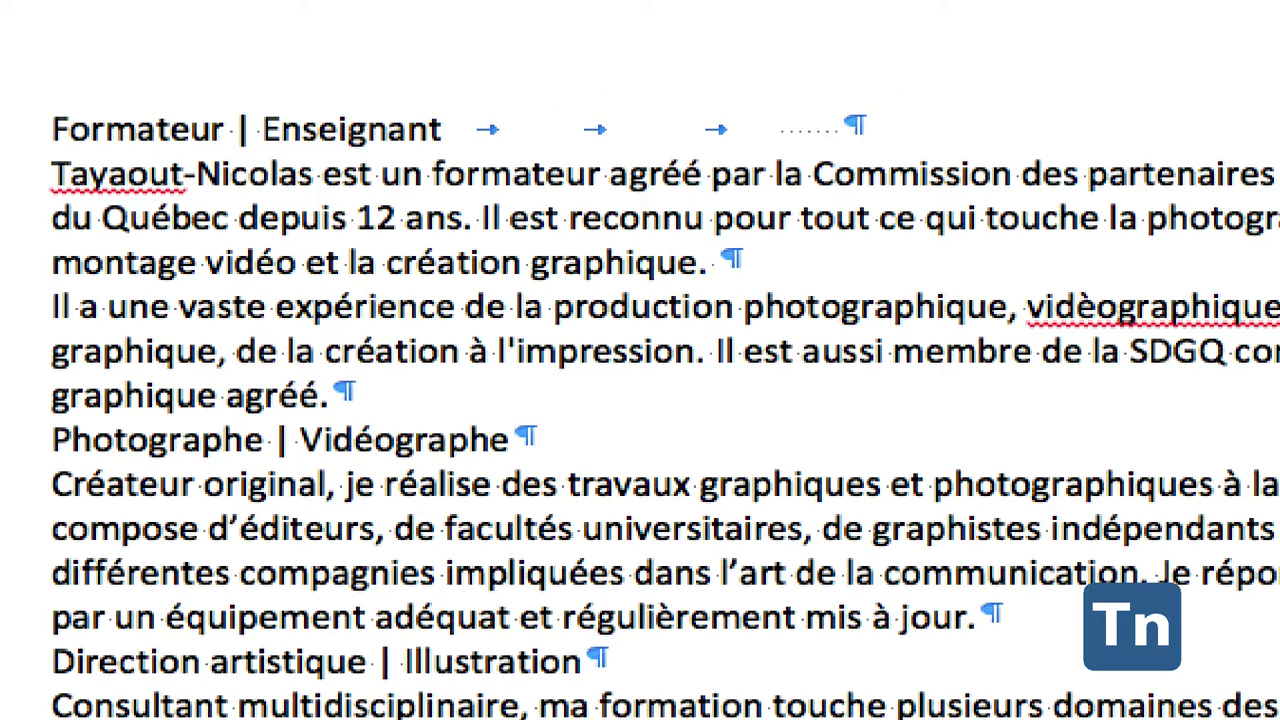
pyautogui.press('BackSpace')
pyautogui.moveTo(826, 118)
pyautogui.mouseDown()
pyautogui.moveTo(498, 97)
pyautogui.moveTo(457, 106)
pyautogui.mouseUp()
pyautogui.press('BackSpace')
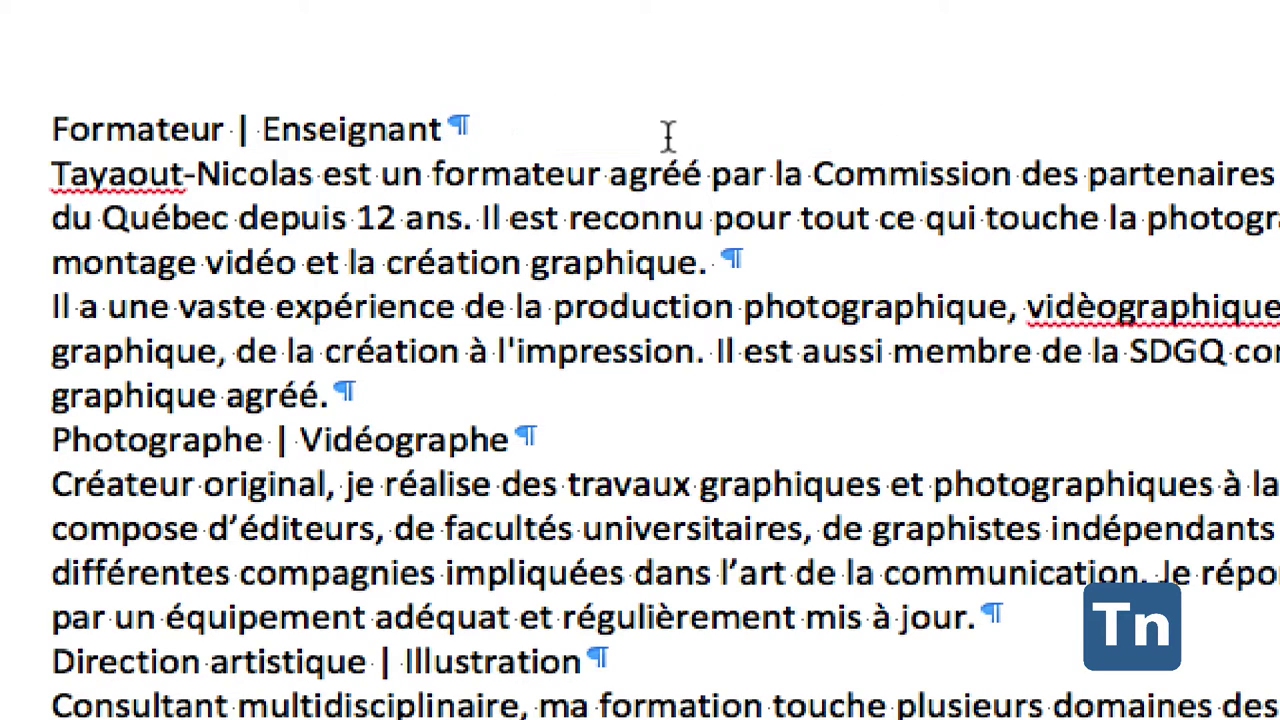
# Step: Restore the paragraph break after 'graphique.' and remove the empty paragraph below 'montage vidéo'
pyautogui.click(714, 264)
pyautogui.press('Delete')
pyautogui.press('Return')
pyautogui.press('Return')
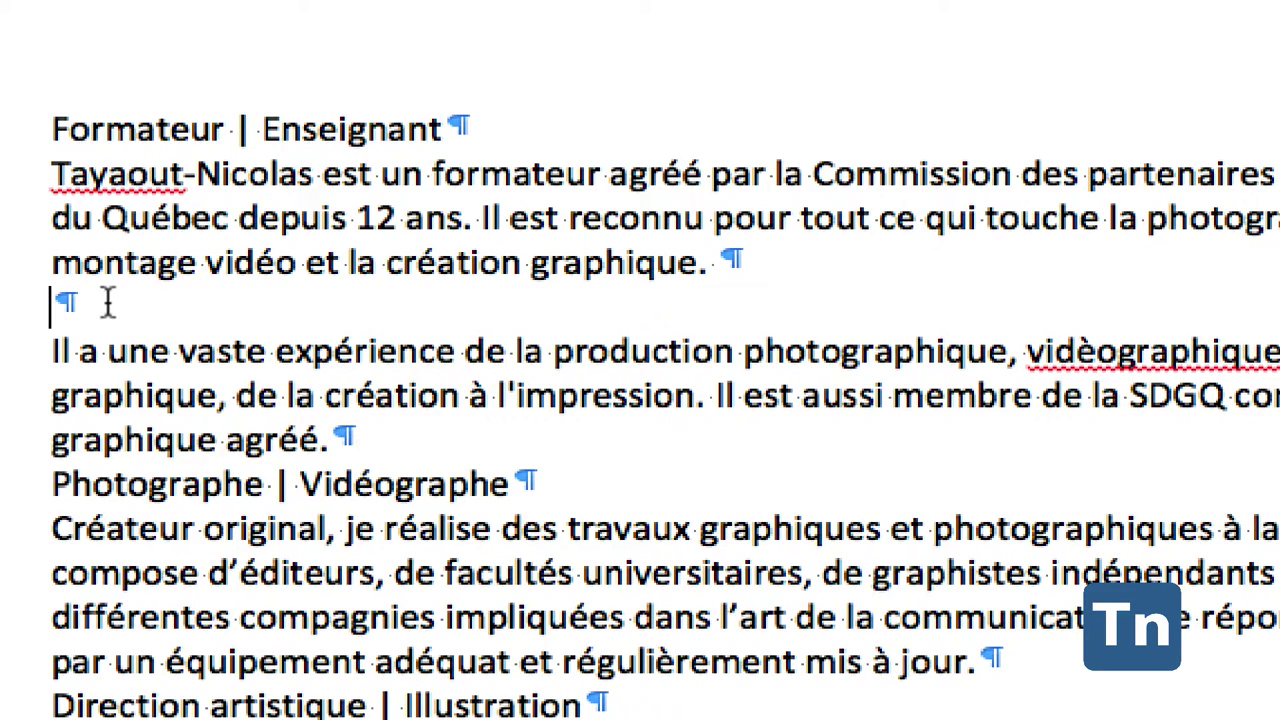
pyautogui.press('BackSpace')
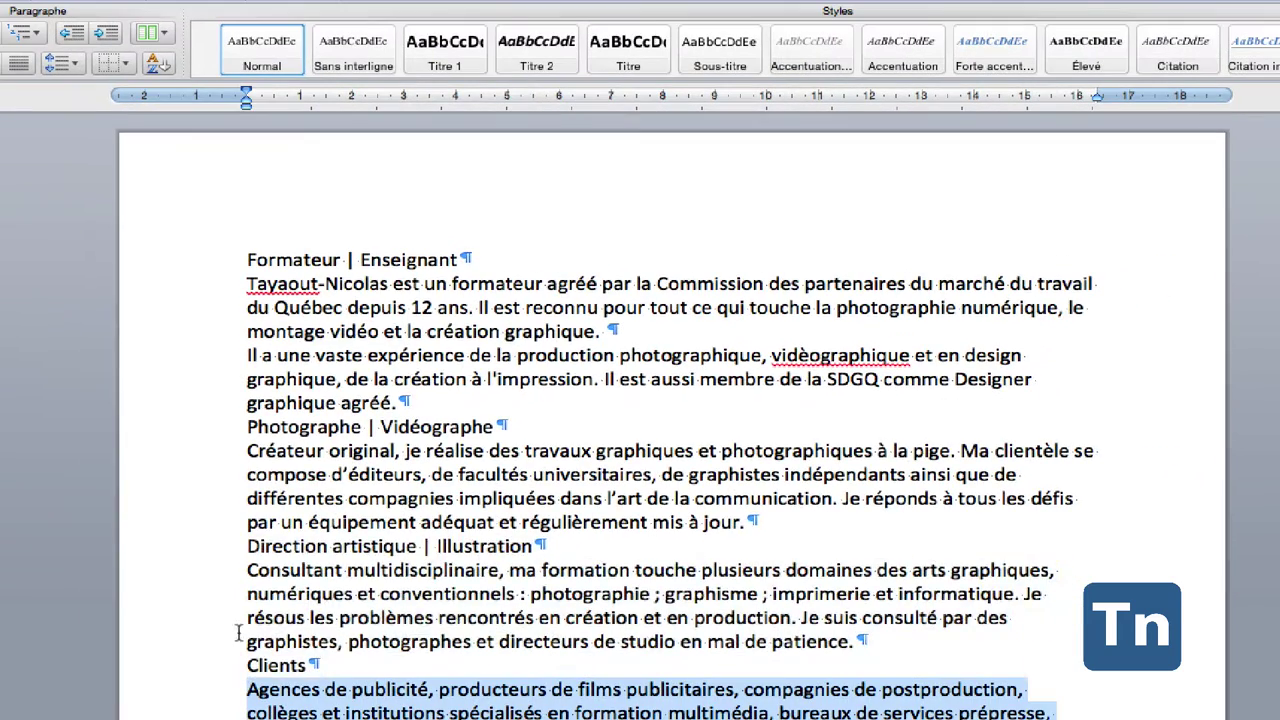
# Step: Select all the profile text and apply the Normal style to it
pyautogui.moveTo(247, 665); pyautogui.dragTo(230, 249)
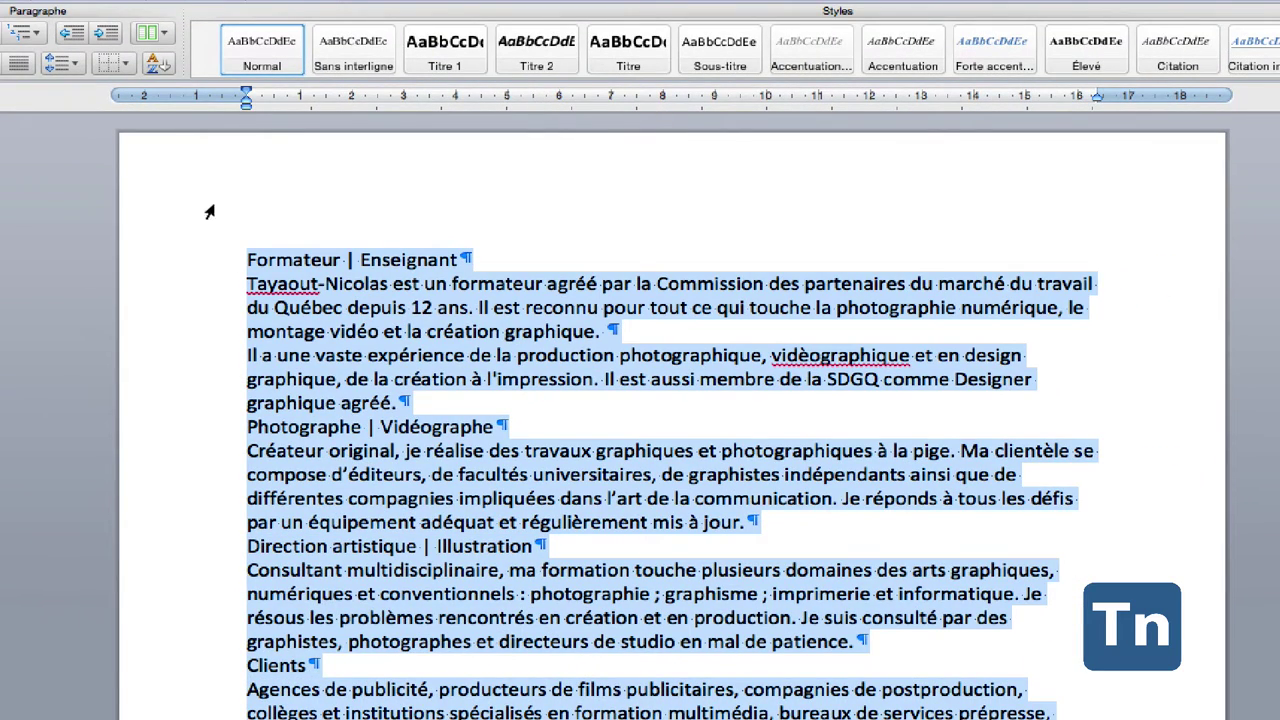
pyautogui.click(263, 52)
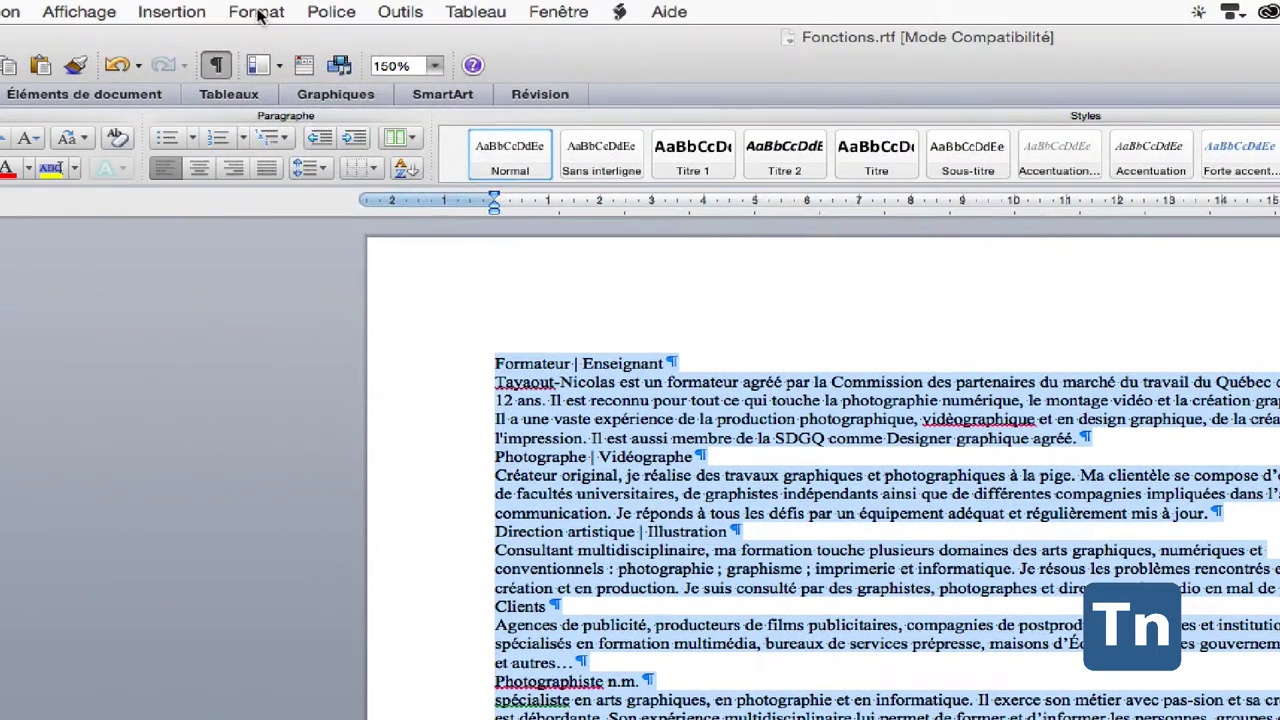
# Step: Set Après spacing to 6 pt in the Paragraphe dialog for all paragraphs
pyautogui.click(256, 11)
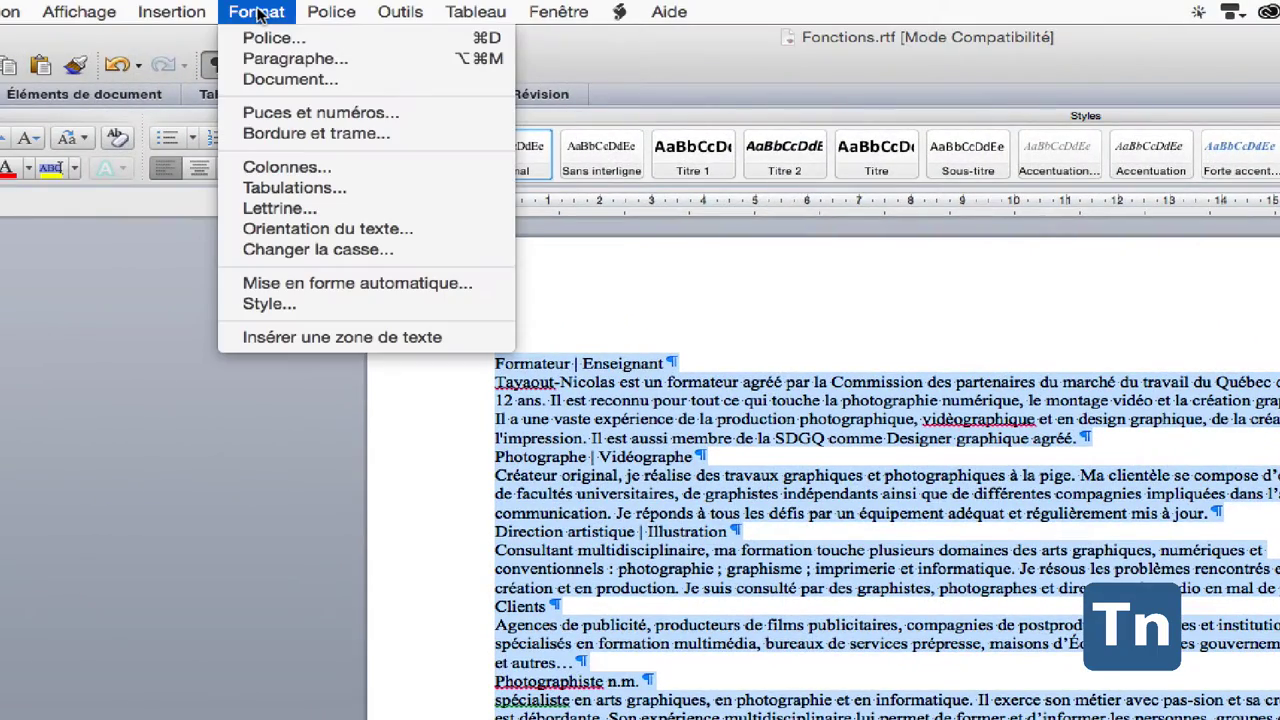
pyautogui.click(272, 59)
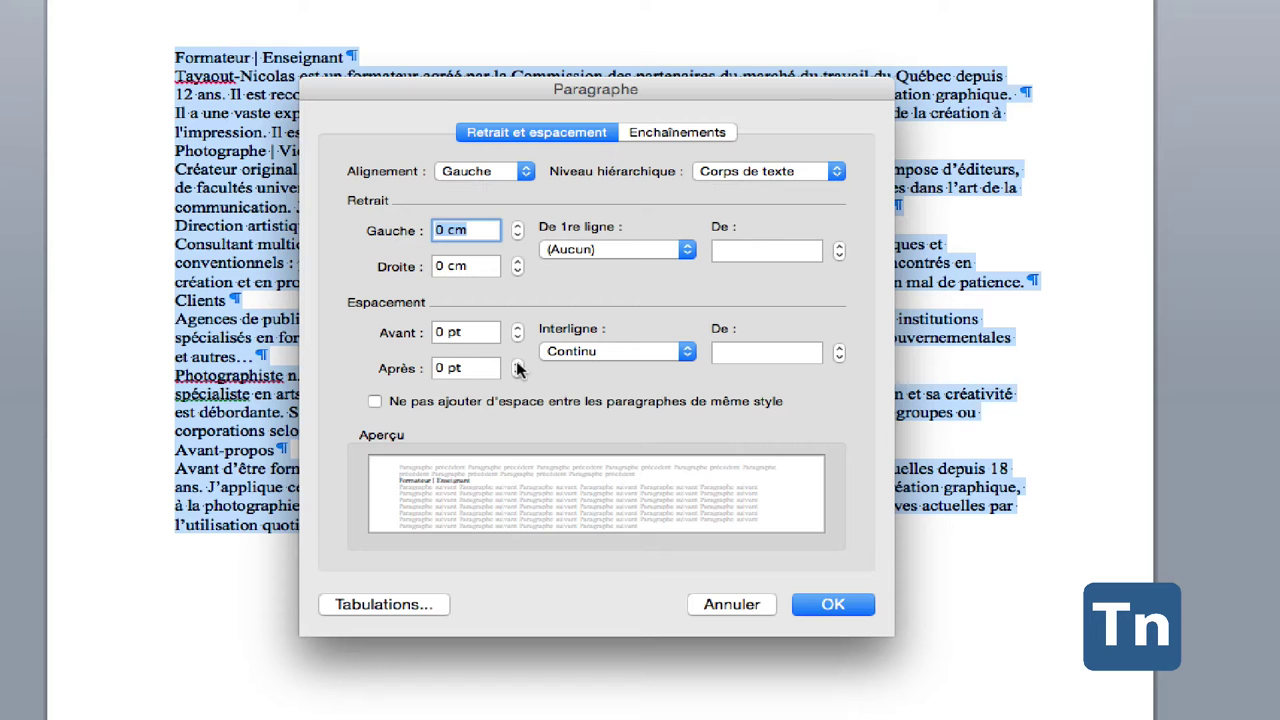
pyautogui.click(517, 366)
pyautogui.click(825, 604)
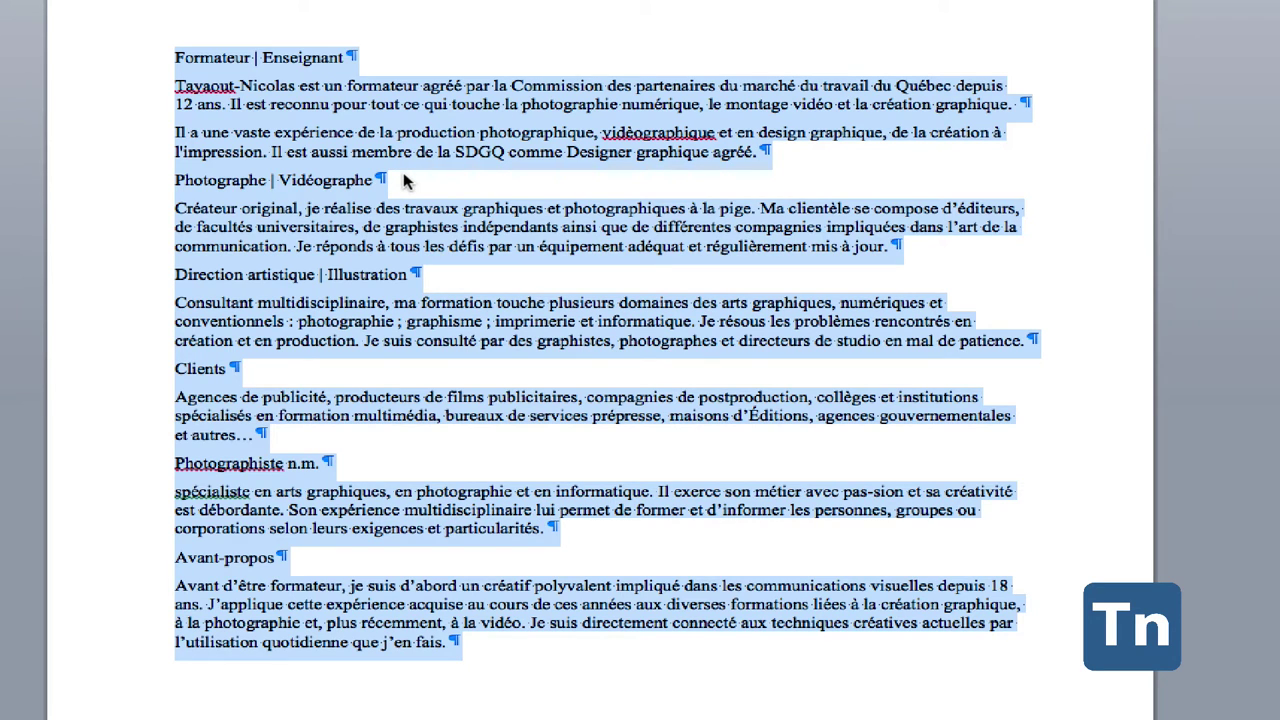
# Step: Apply Titre 2 to the 'Formateur | Enseignant' and 'Photographe | Vidéographe' headings
pyautogui.click(404, 181)
pyautogui.click(154, 60)
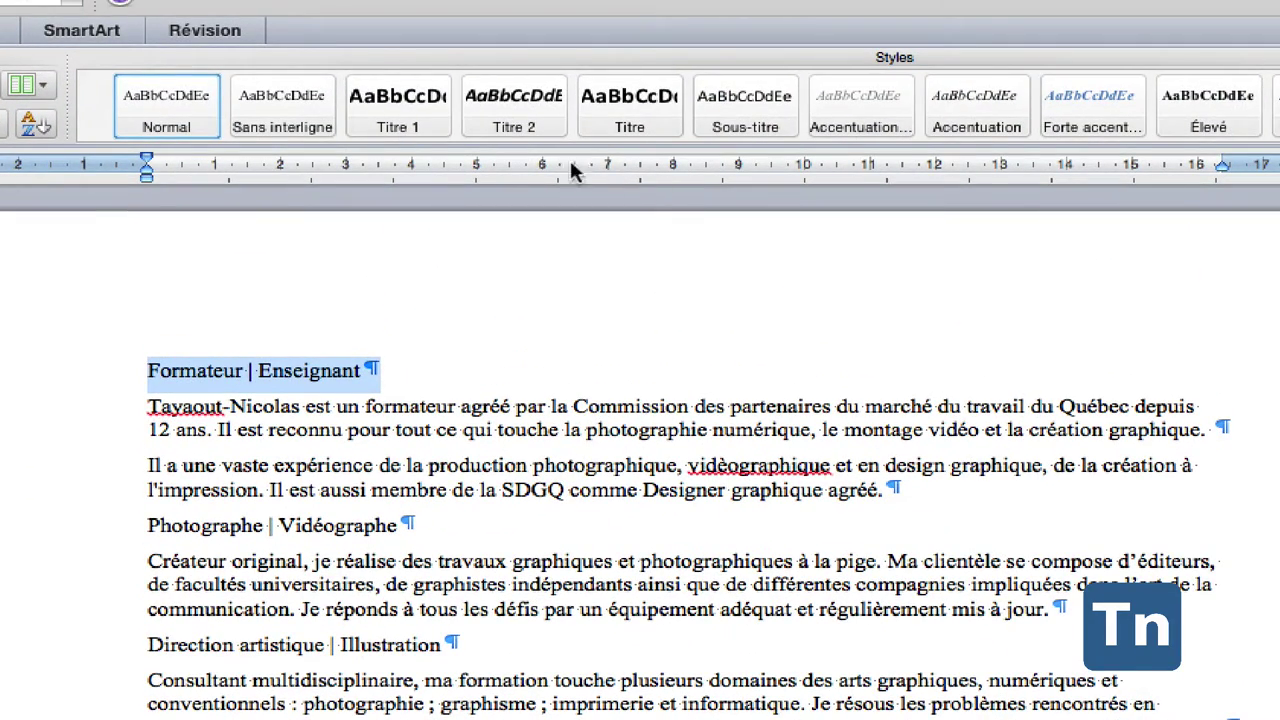
pyautogui.moveTo(513, 105)
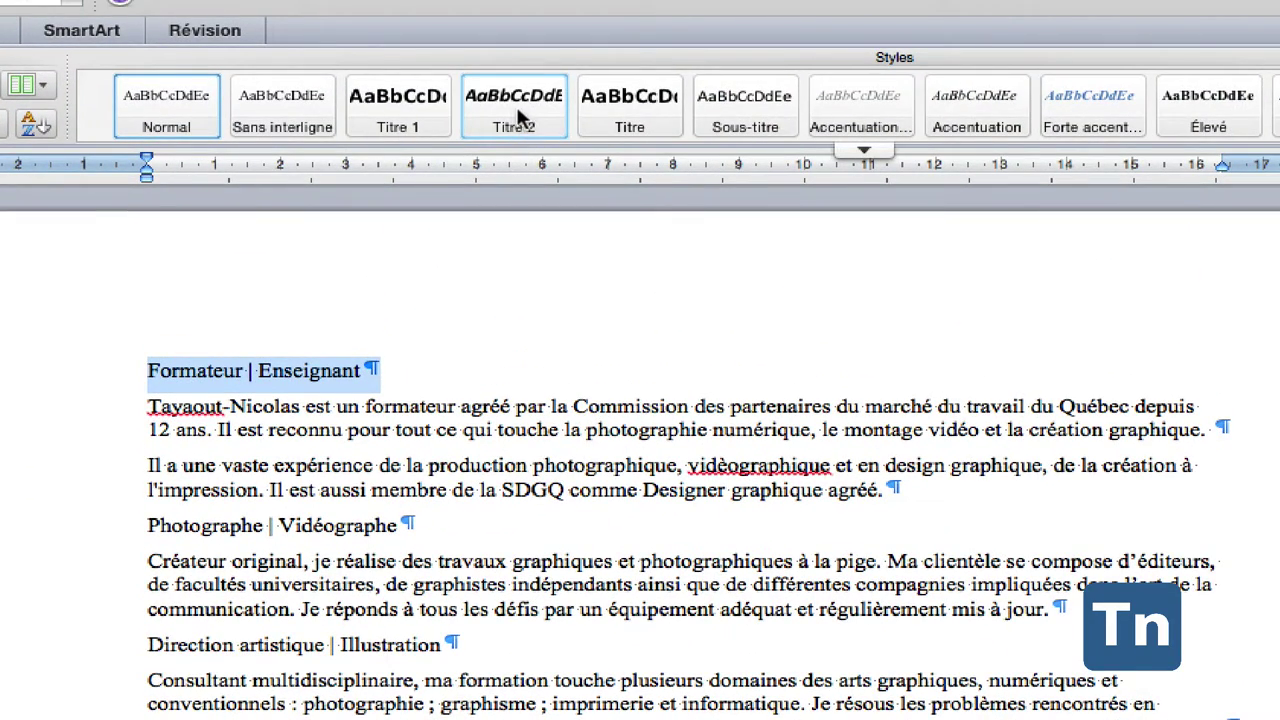
pyautogui.click(518, 117)
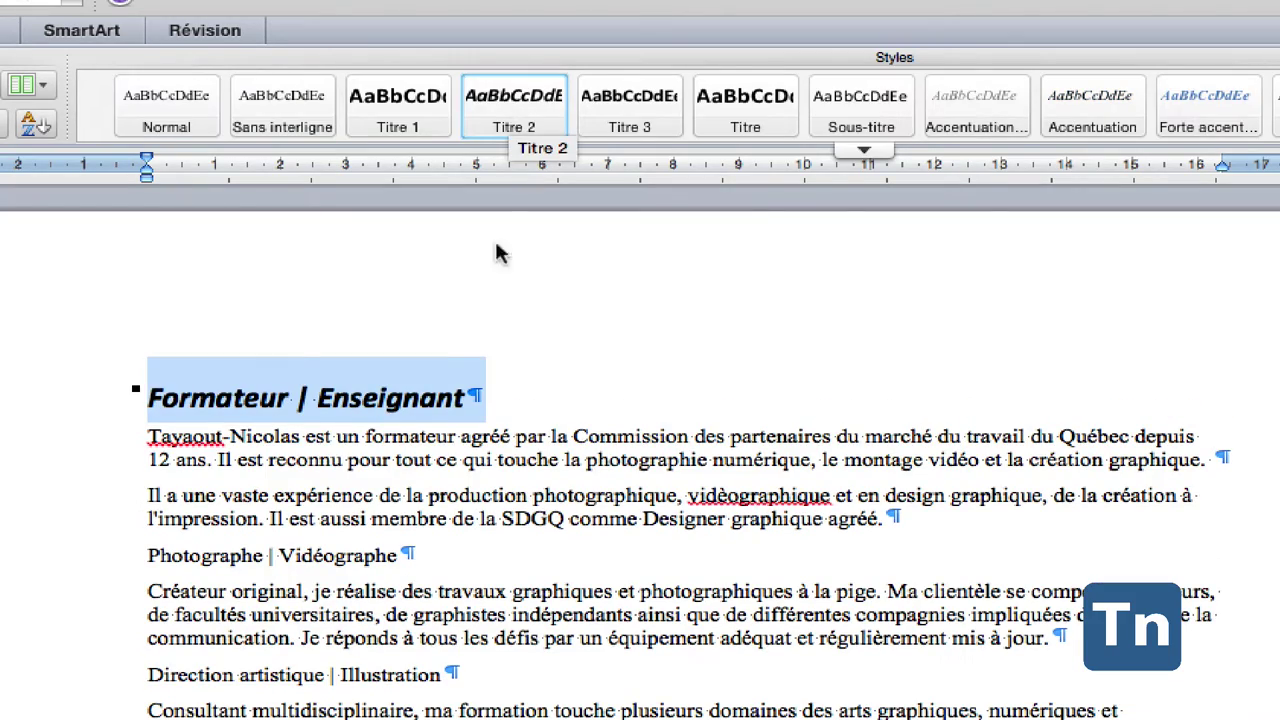
pyautogui.moveTo(456, 564); pyautogui.dragTo(100, 556)
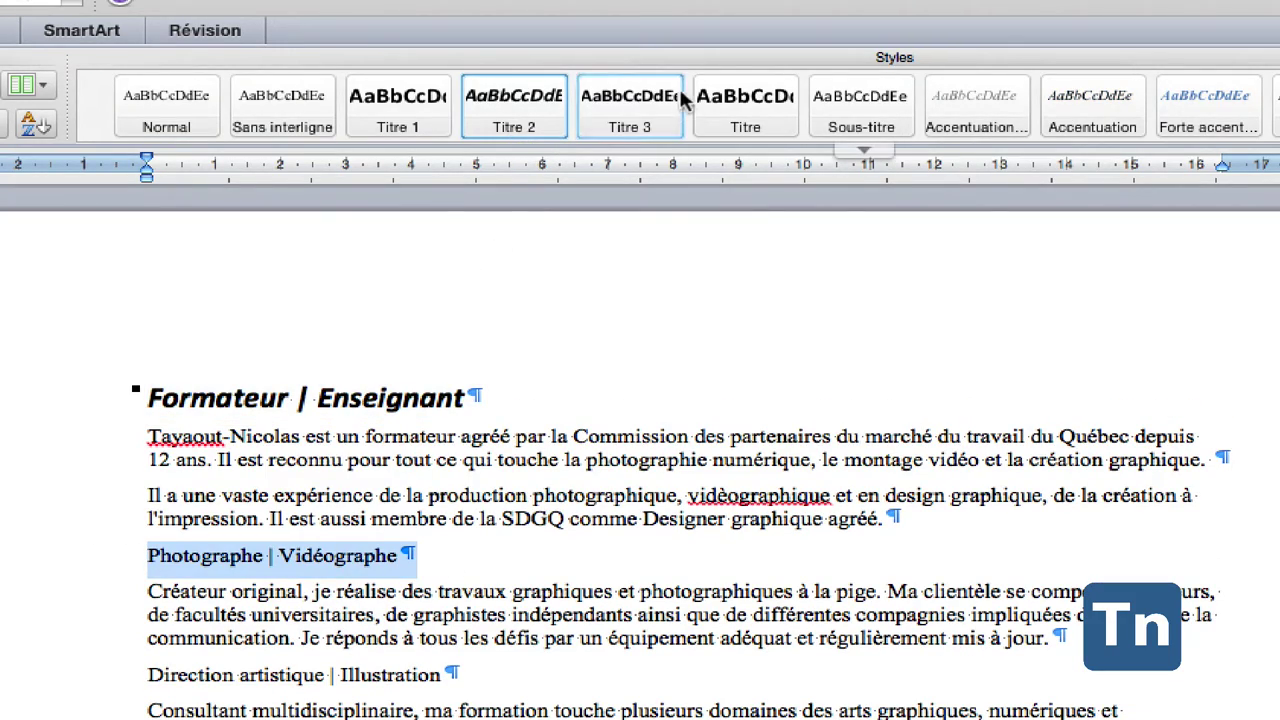
pyautogui.click(514, 100)
# Step: Apply Titre 2 to Direction artistique | Illustration, Clients, Photographiste n.m. and Avant-propos
pyautogui.moveTo(500, 345); pyautogui.dragTo(100, 345)
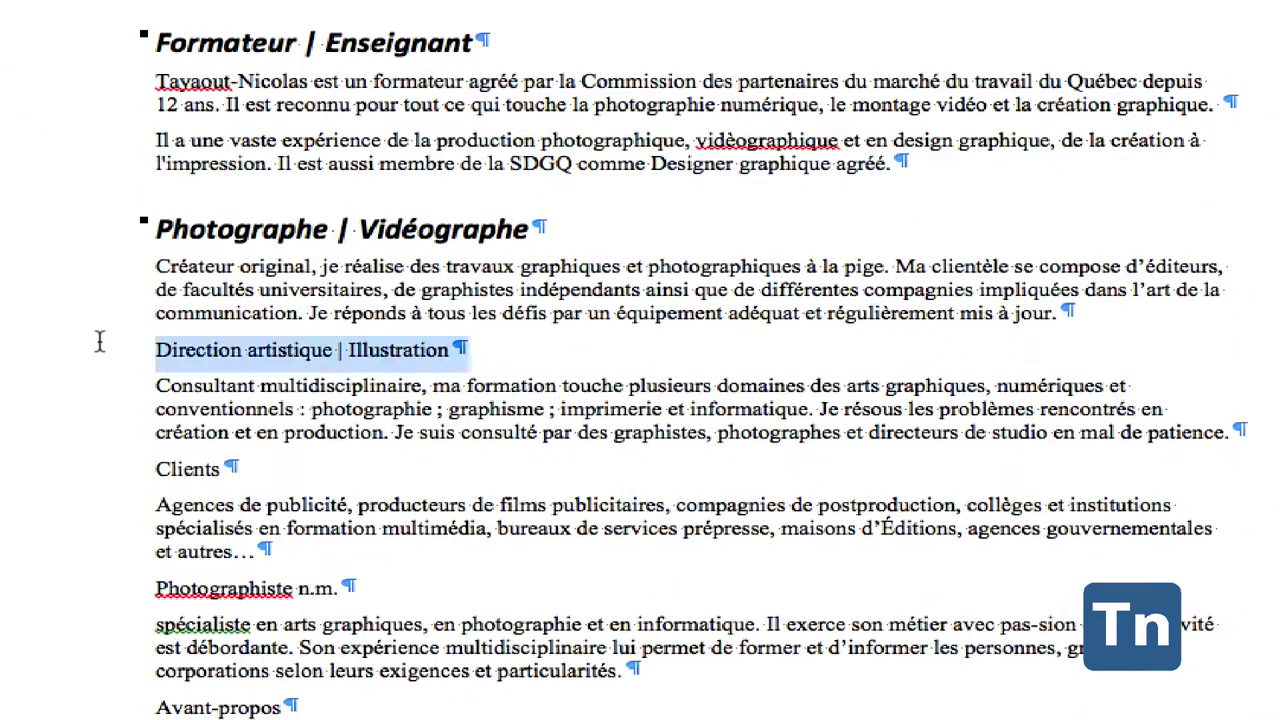
pyautogui.hotkey('ctrl', 'alt', '2')
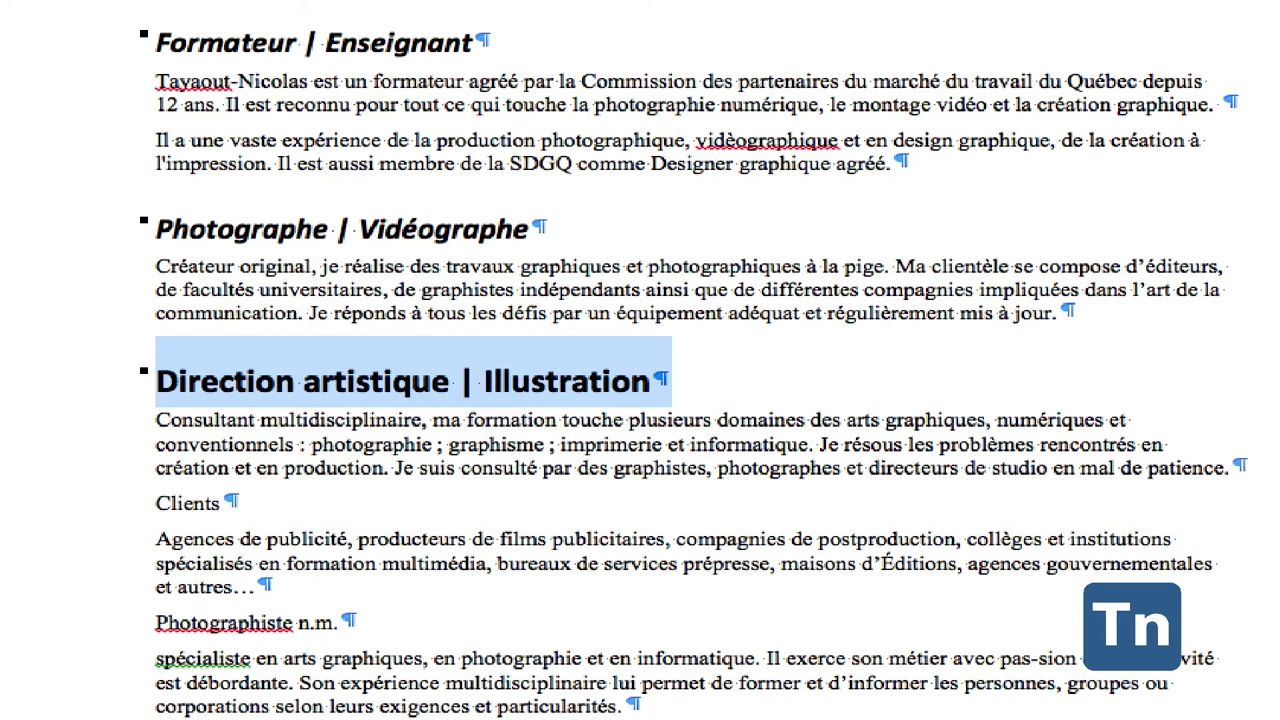
pyautogui.hotkey('ctrl', 'alt', '2')
pyautogui.click(140, 496)
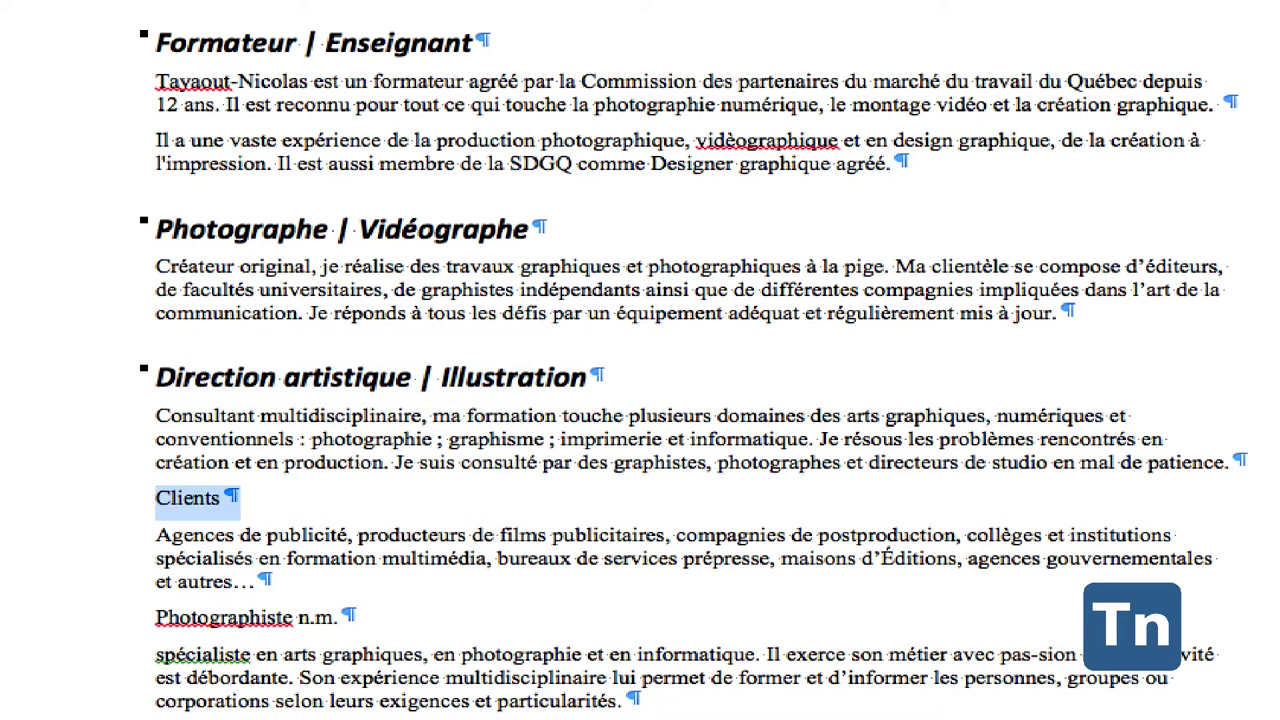
pyautogui.hotkey('ctrl', 'alt', '2')
pyautogui.moveTo(350, 625); pyautogui.dragTo(130, 617)
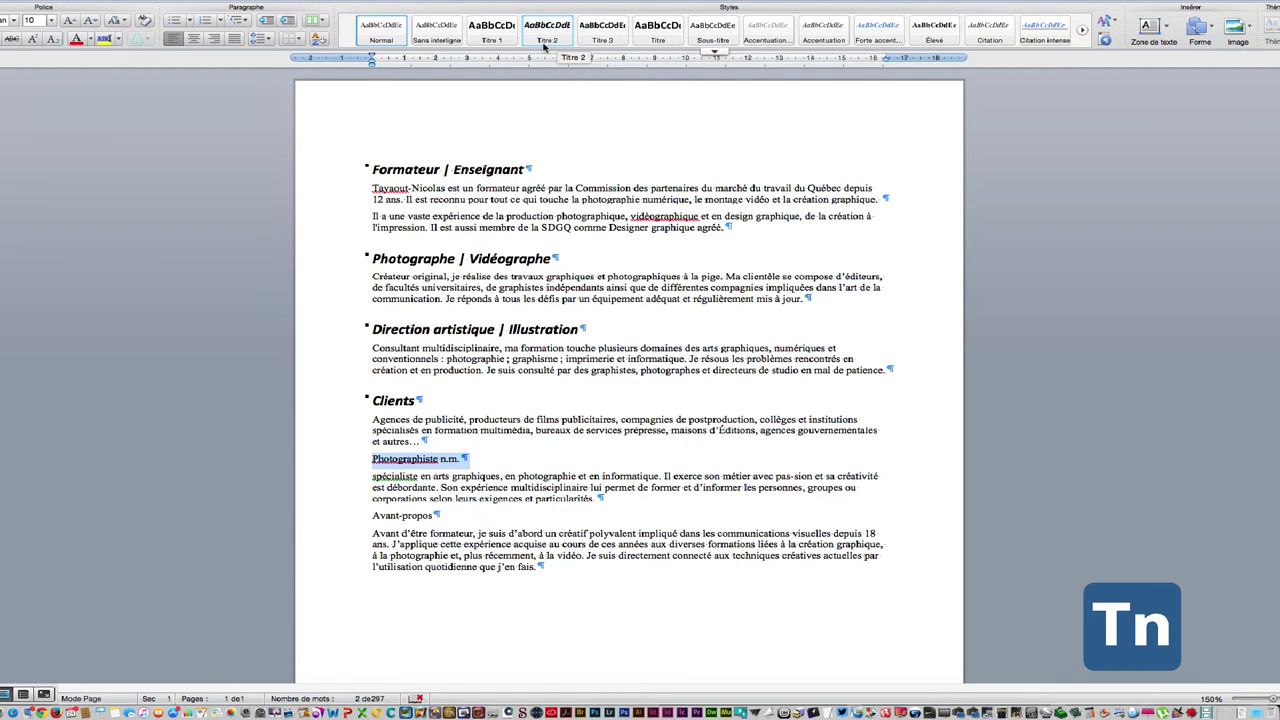
pyautogui.click(545, 40)
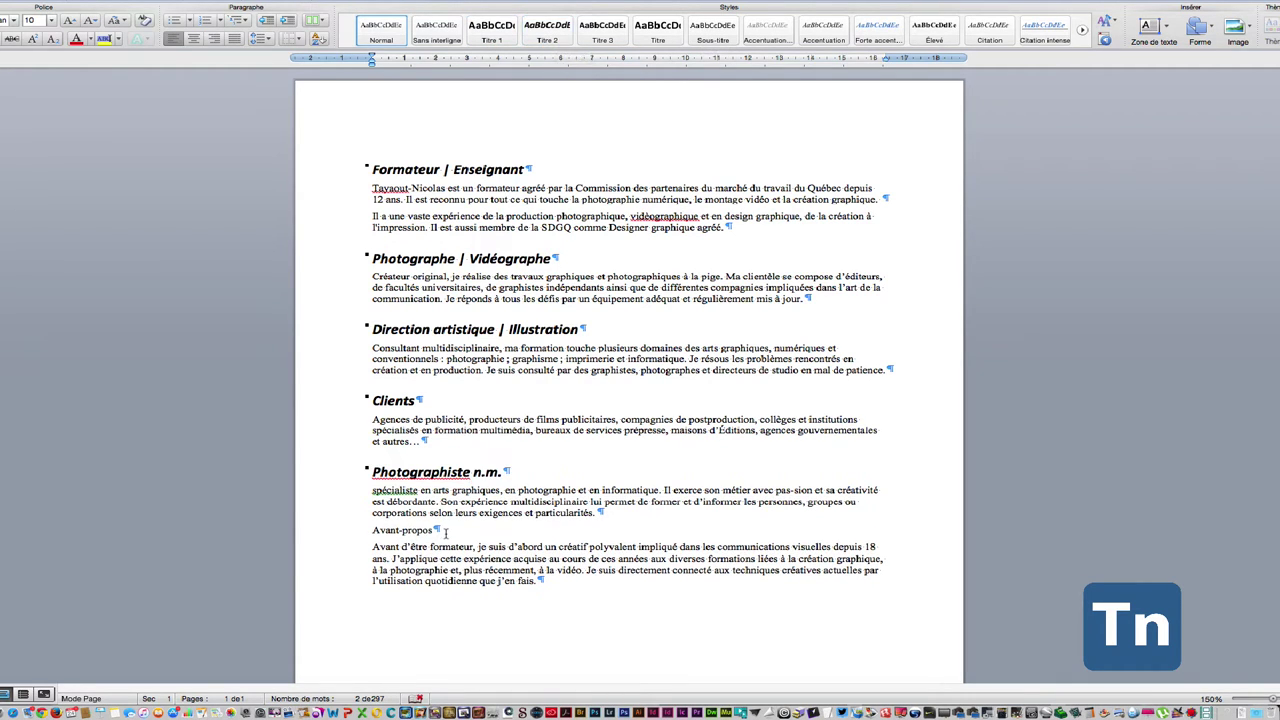
pyautogui.moveTo(440, 530); pyautogui.dragTo(371, 530)
pyautogui.click(550, 32)
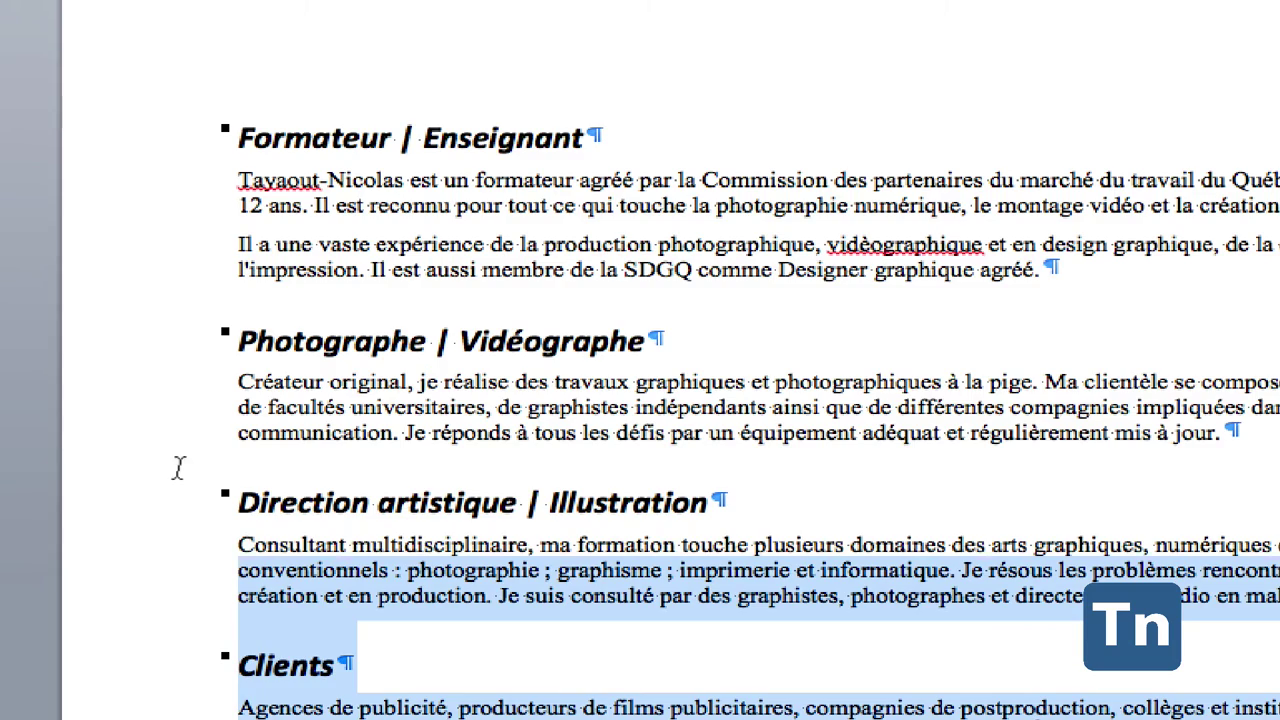
# Step: Select all the text and try the Moderne quick style set
pyautogui.moveTo(177, 712); pyautogui.dragTo(123, 160)
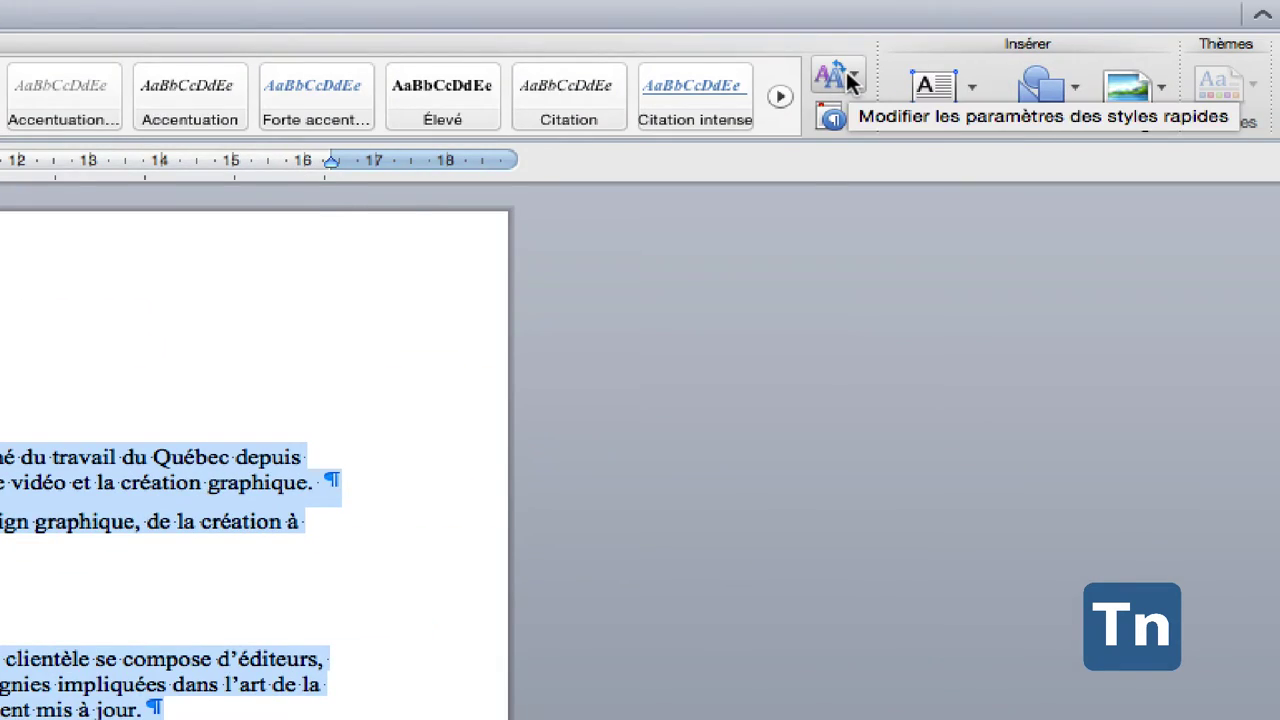
pyautogui.click(846, 76)
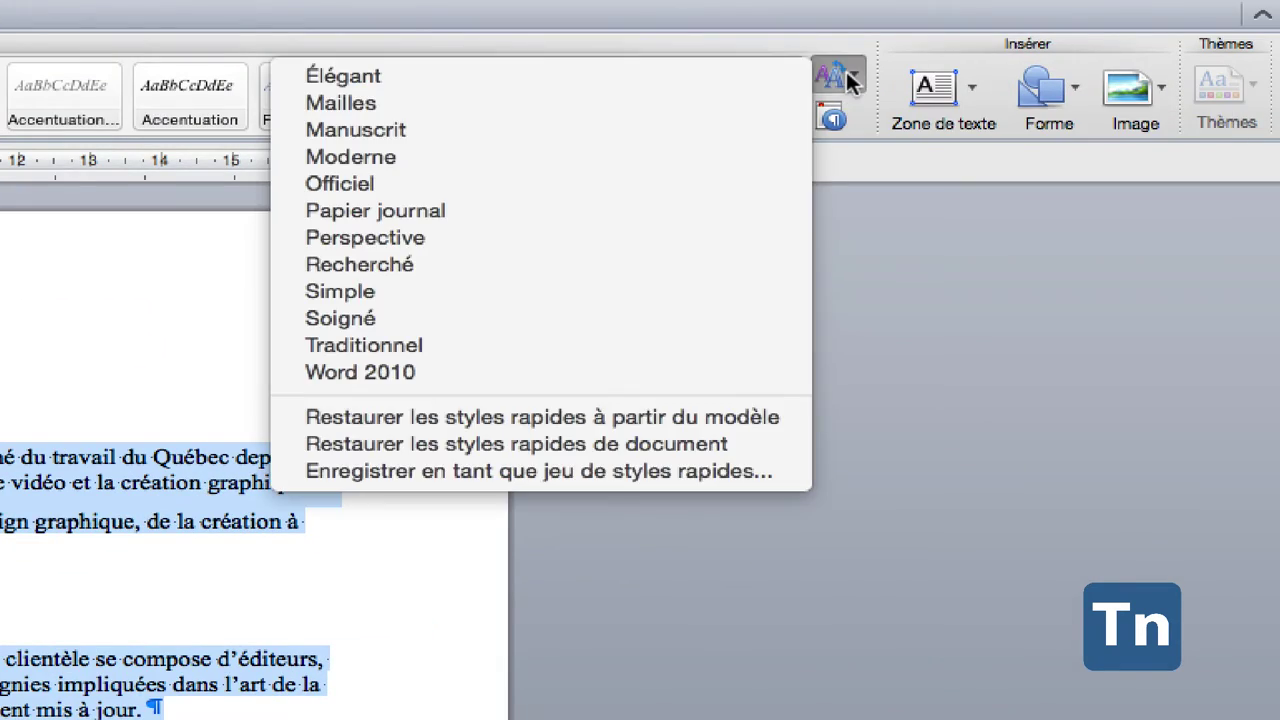
pyautogui.click(549, 160)
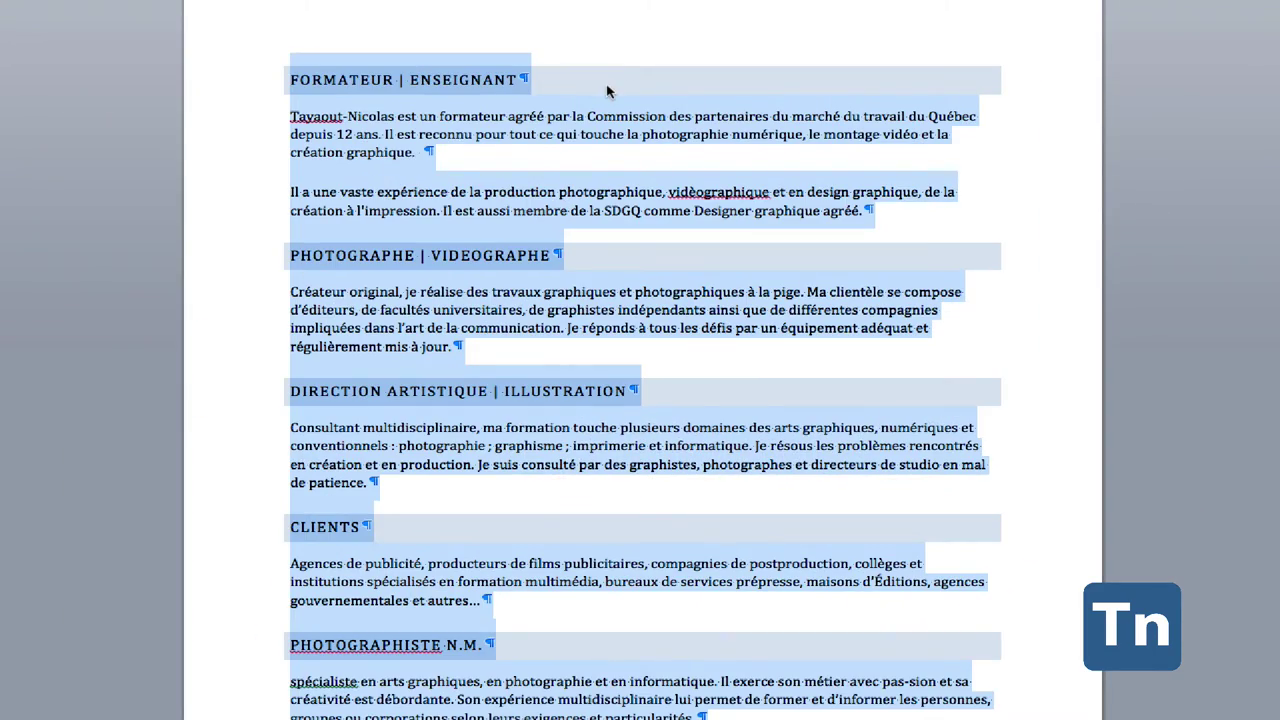
pyautogui.click(606, 88)
pyautogui.scroll(-5, 401, 616)
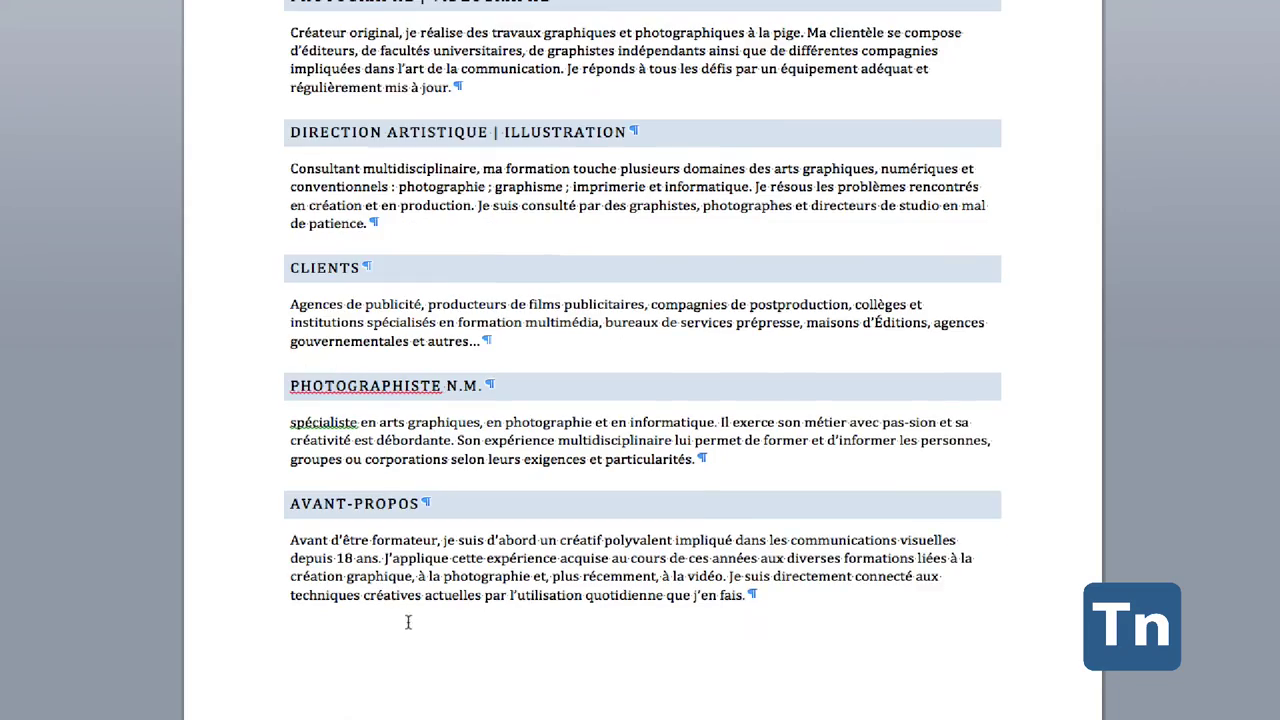
pyautogui.moveTo(764, 597)
pyautogui.mouseDown()
pyautogui.moveTo(386, 168)
pyautogui.moveTo(174, 26)
pyautogui.mouseUp()
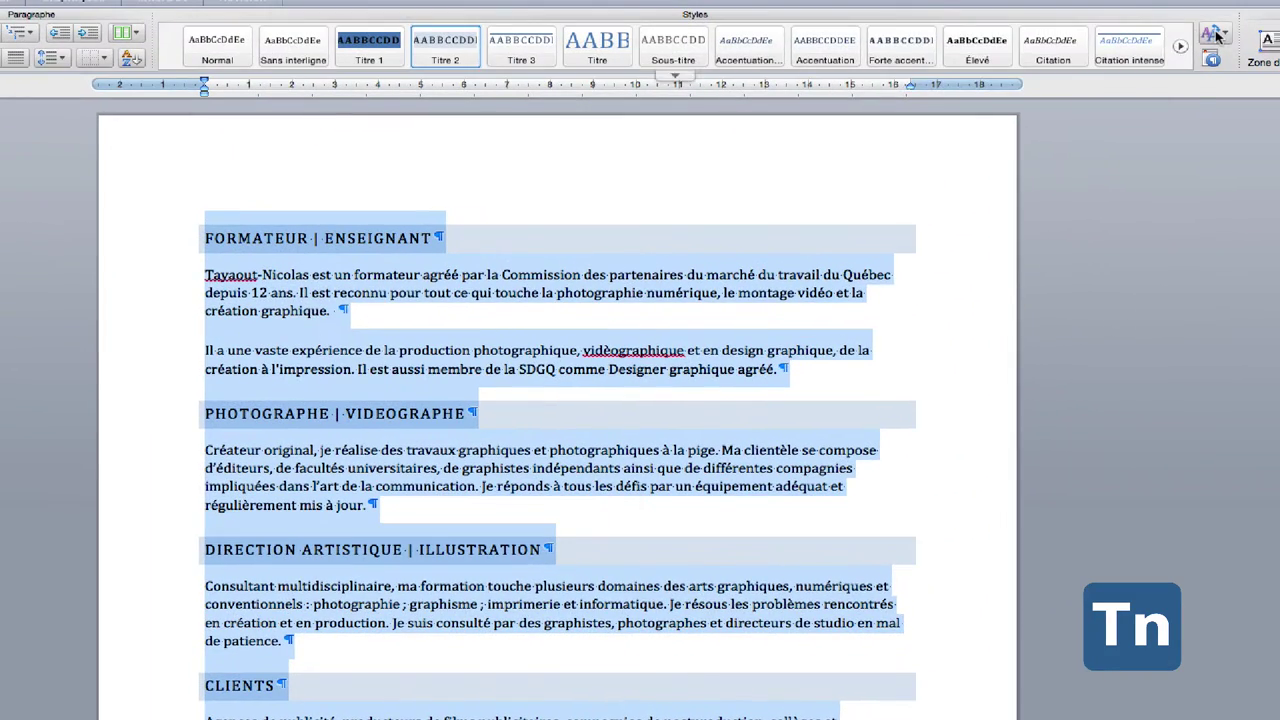
# Step: Switch the quick style set to Officiel and review the final look
pyautogui.click(1213, 33)
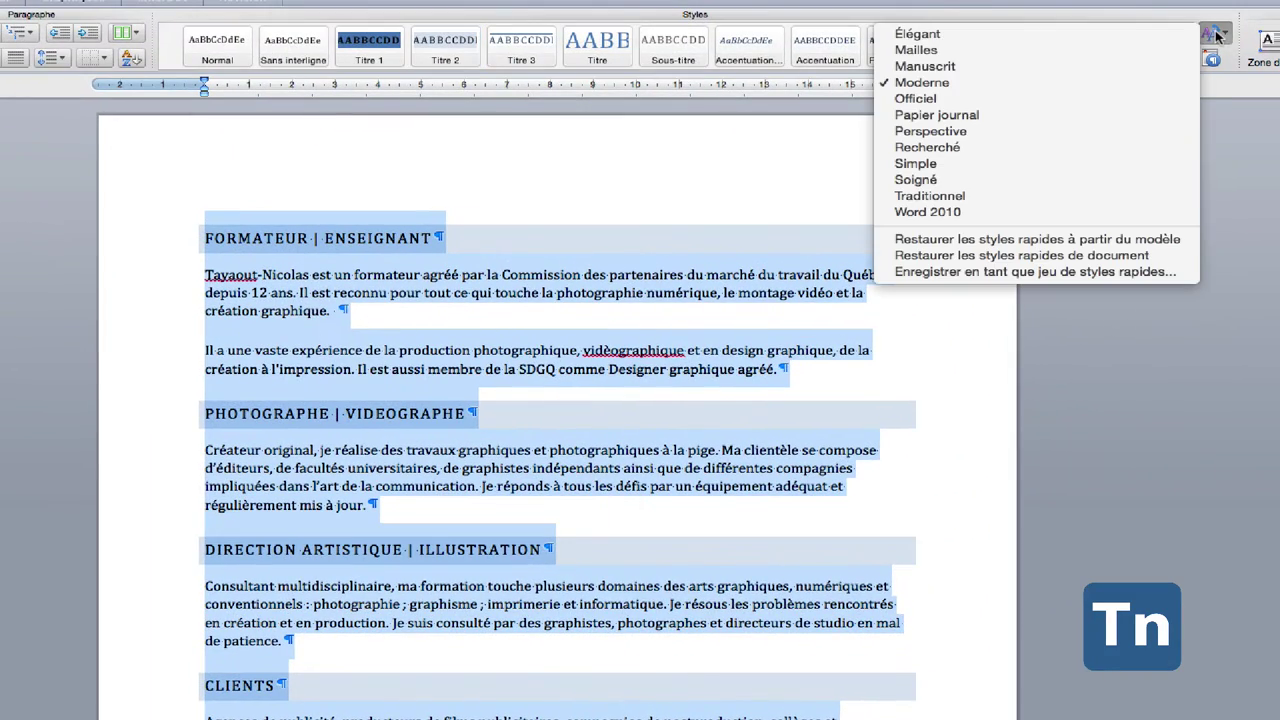
pyautogui.click(1055, 99)
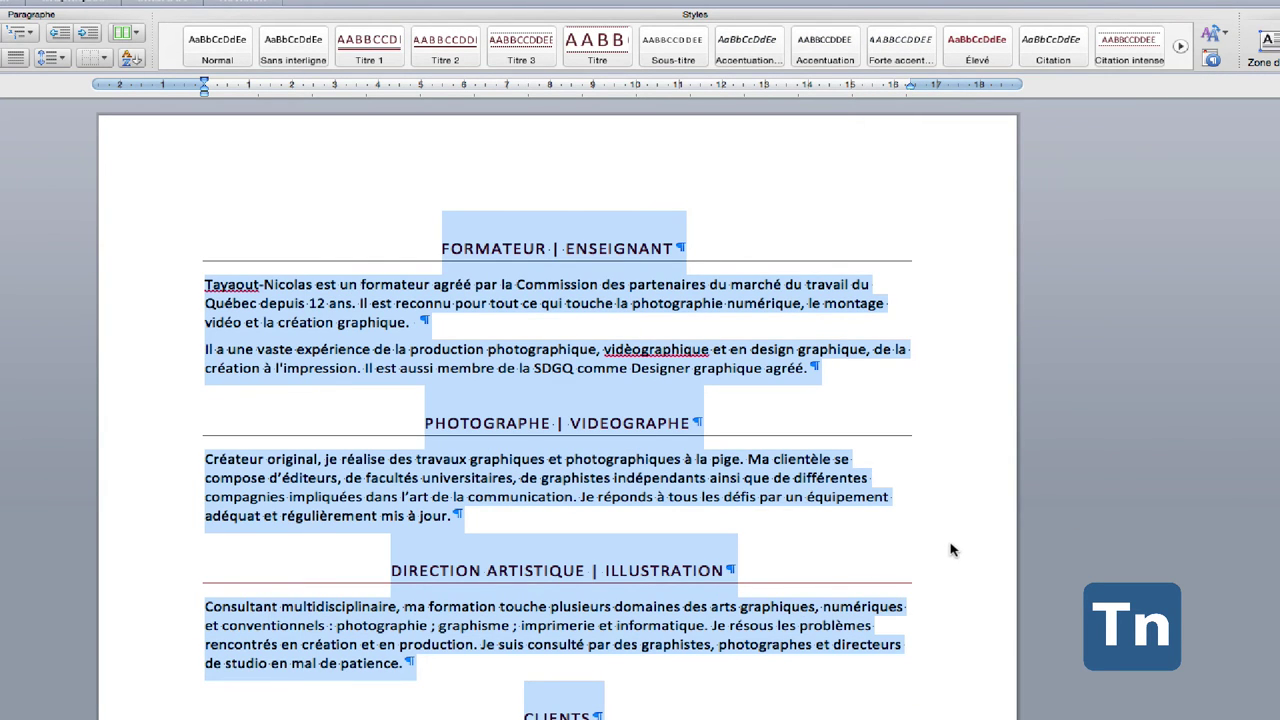
pyautogui.scroll(-5, 951, 549)
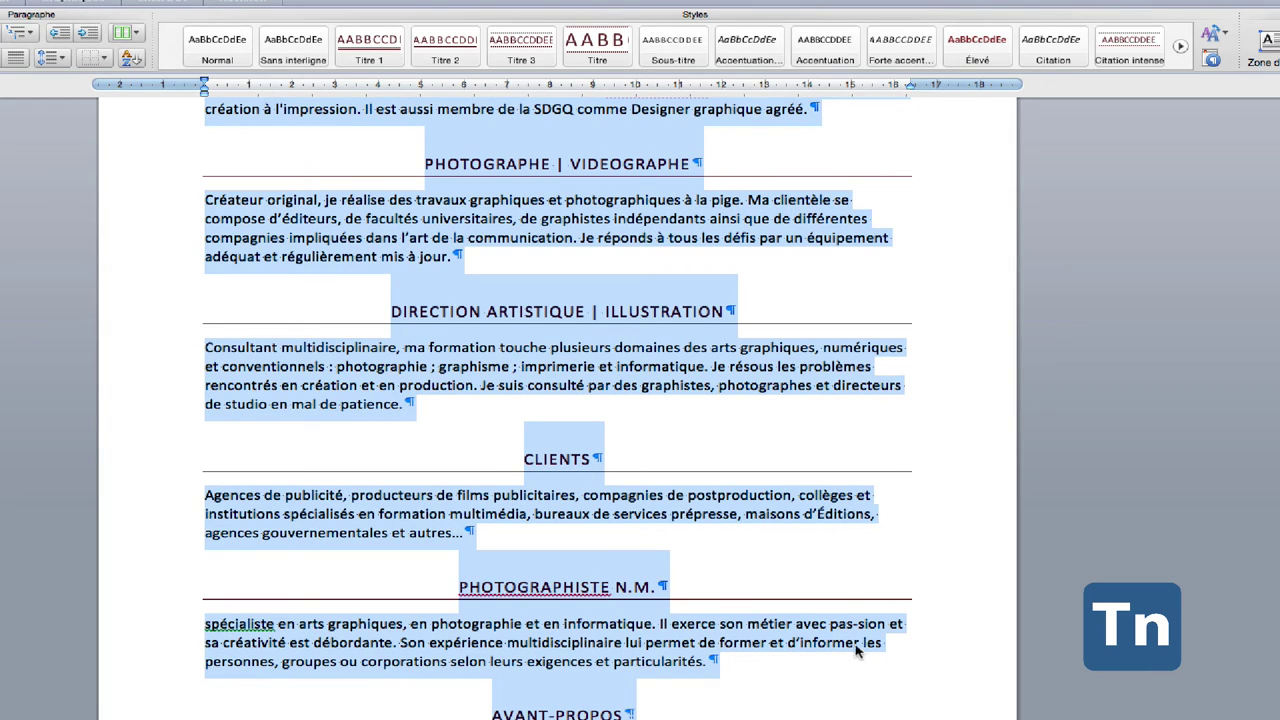
pyautogui.click(857, 652)
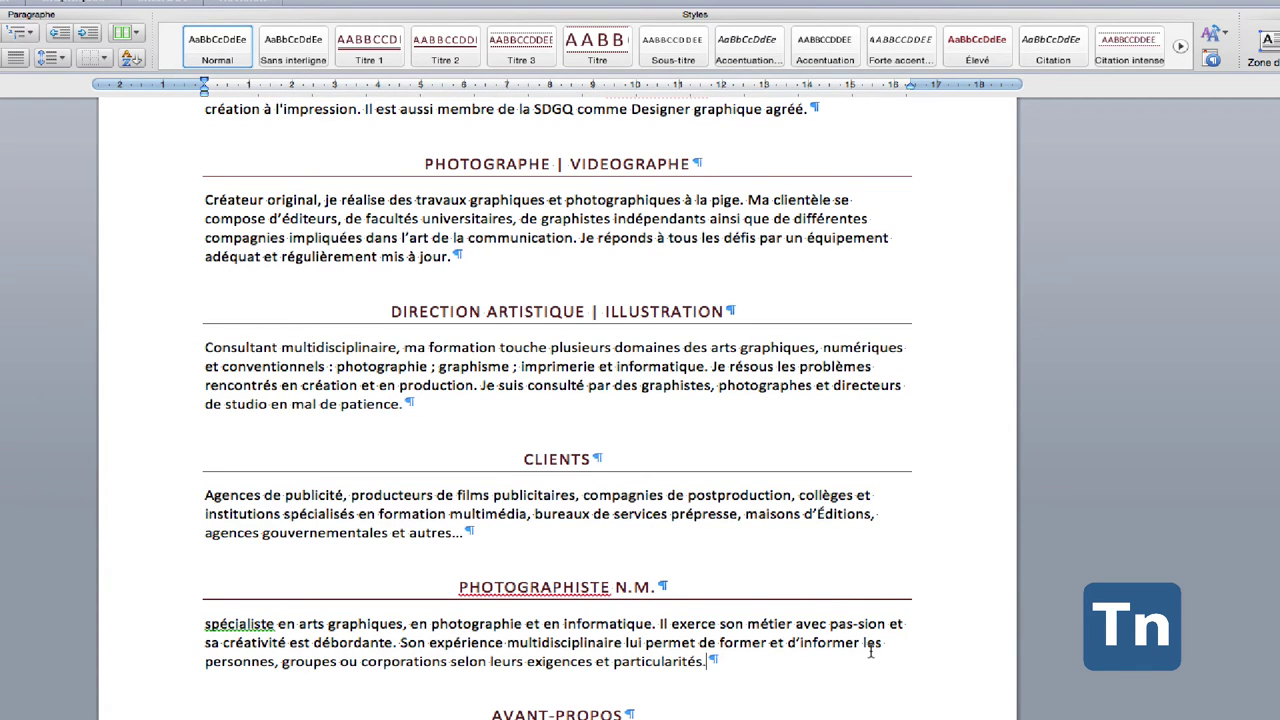